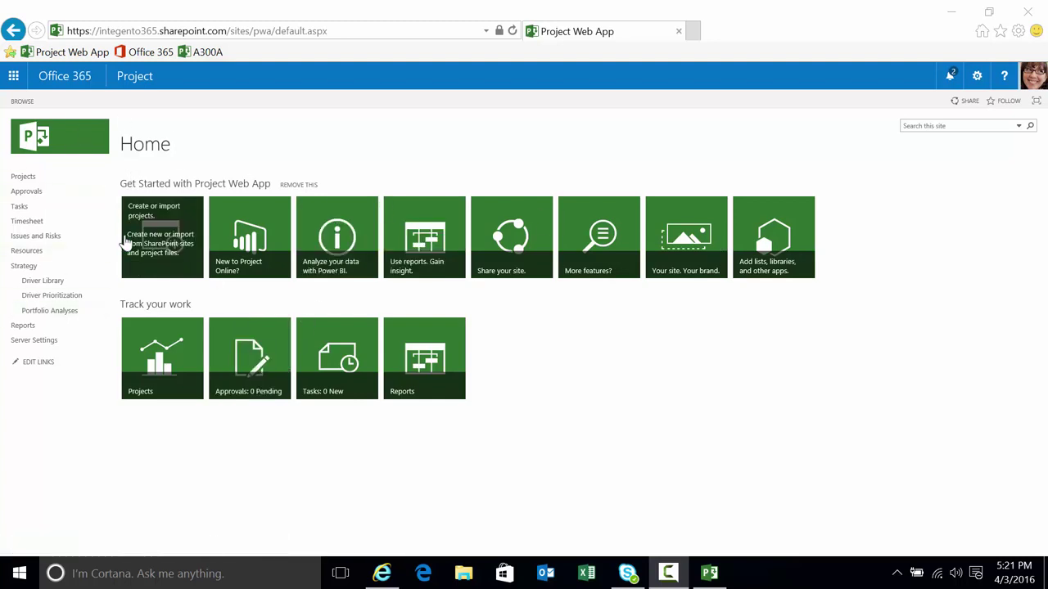
Step: Check the Manage Delegates list's single delegation (4/2/2016–4/8/2017), then return to PWA Settings
{"action": "left_click", "coordinate": [36, 345]}
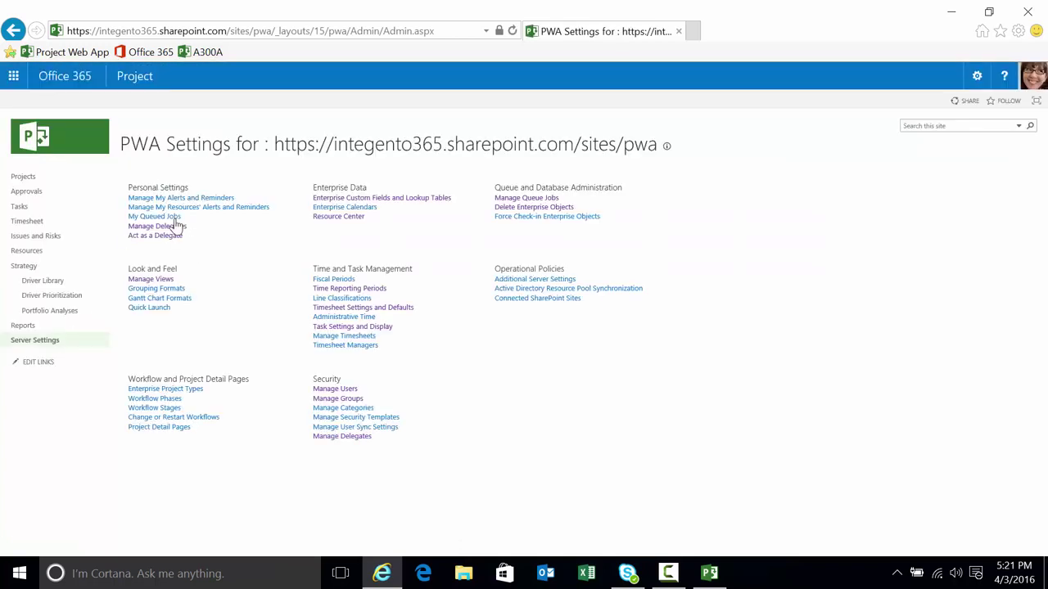
{"action": "left_click", "coordinate": [174, 230]}
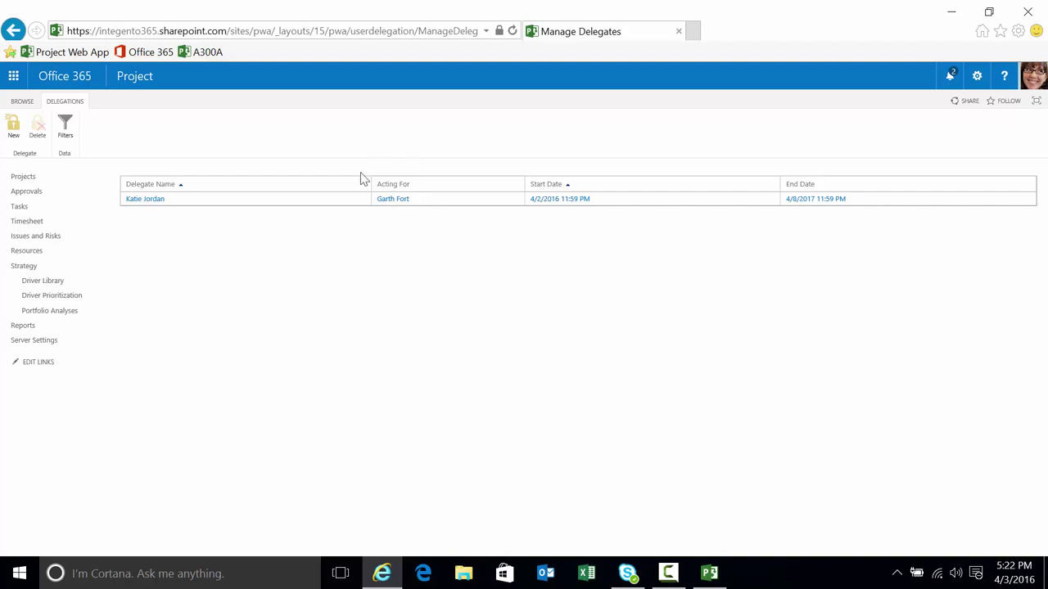
{"action": "left_click", "coordinate": [42, 340]}
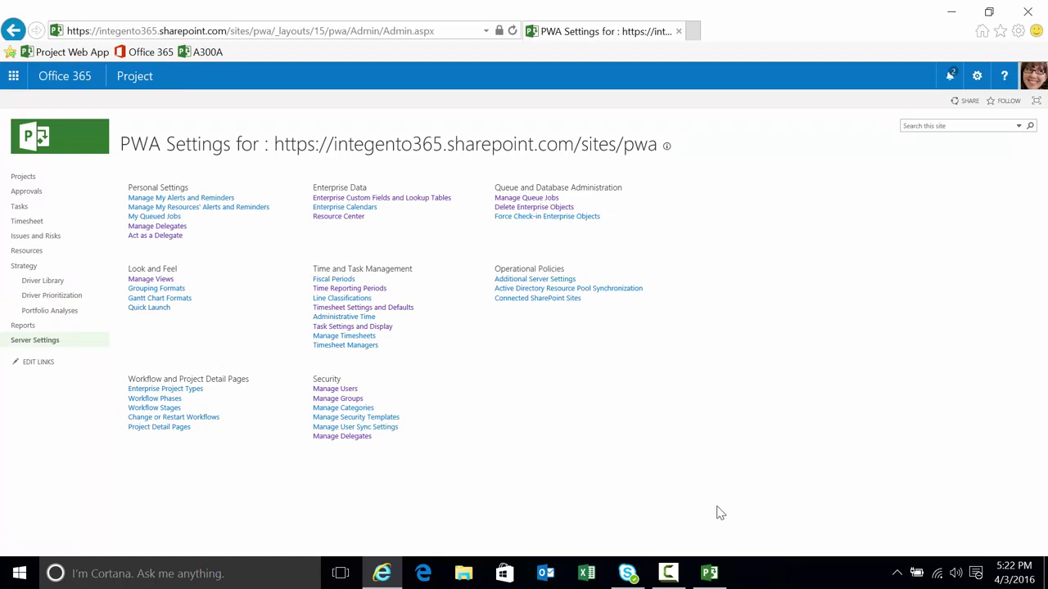
Step: Widen the Dans test 101 Gantt table to show Resource Names, then try closing it, declining a read-only copy
{"action": "left_click", "coordinate": [709, 575]}
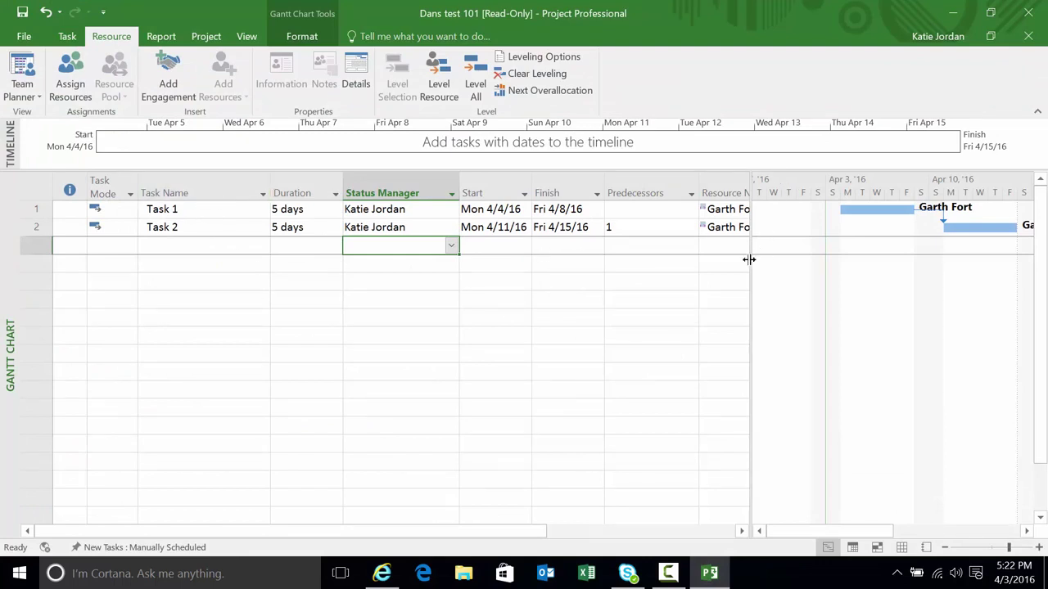
{"action": "left_click_drag", "start_coordinate": [749, 260], "coordinate": [933, 303]}
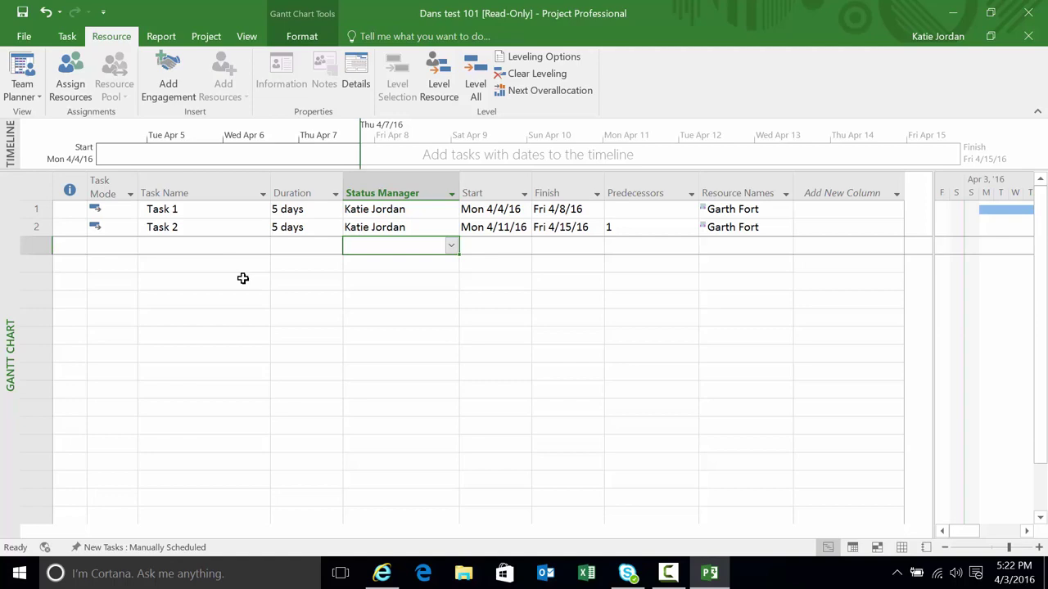
{"action": "left_click", "coordinate": [24, 36]}
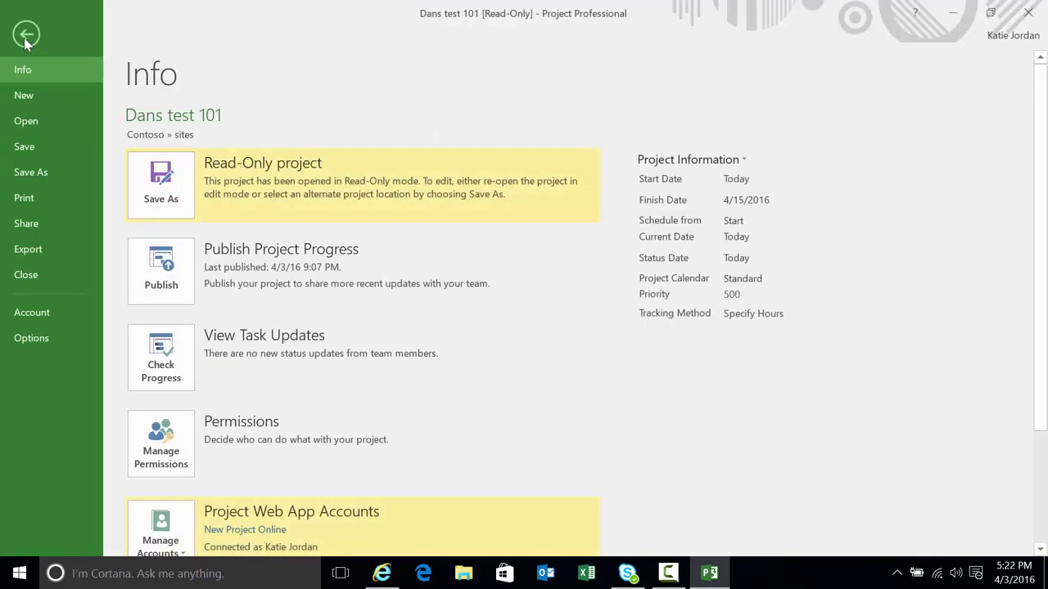
{"action": "left_click", "coordinate": [38, 273]}
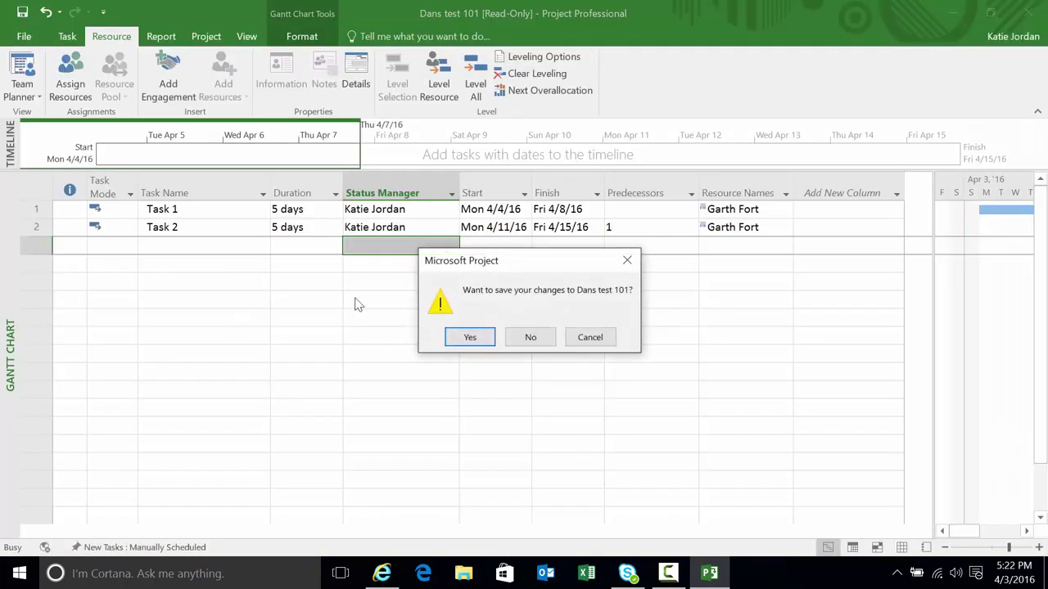
{"action": "left_click", "coordinate": [473, 337]}
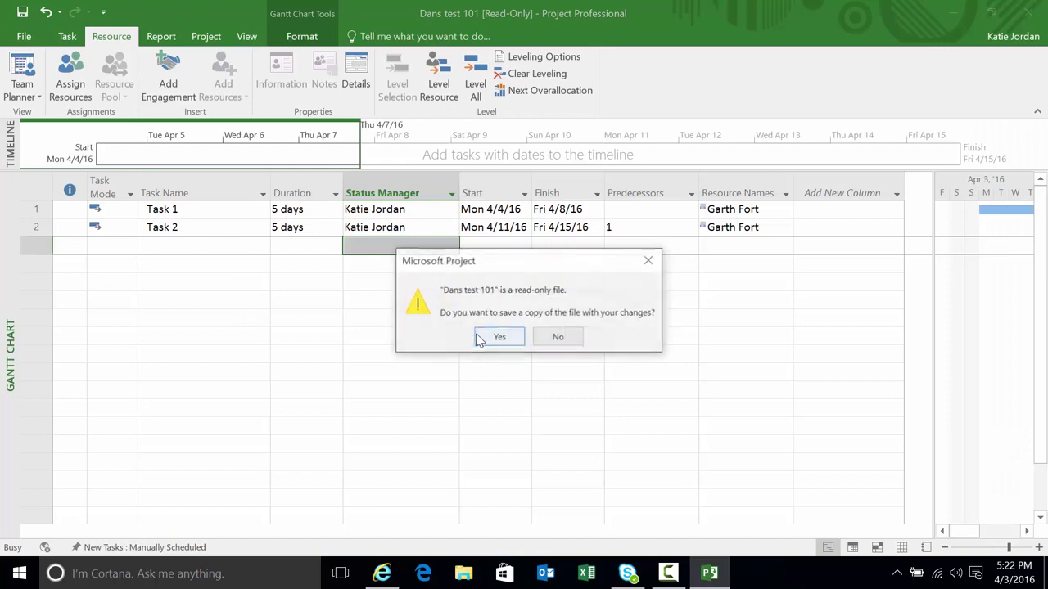
{"action": "left_click", "coordinate": [545, 338]}
Step: Close Dans test 101 without saving its changes
{"action": "left_click", "coordinate": [24, 37]}
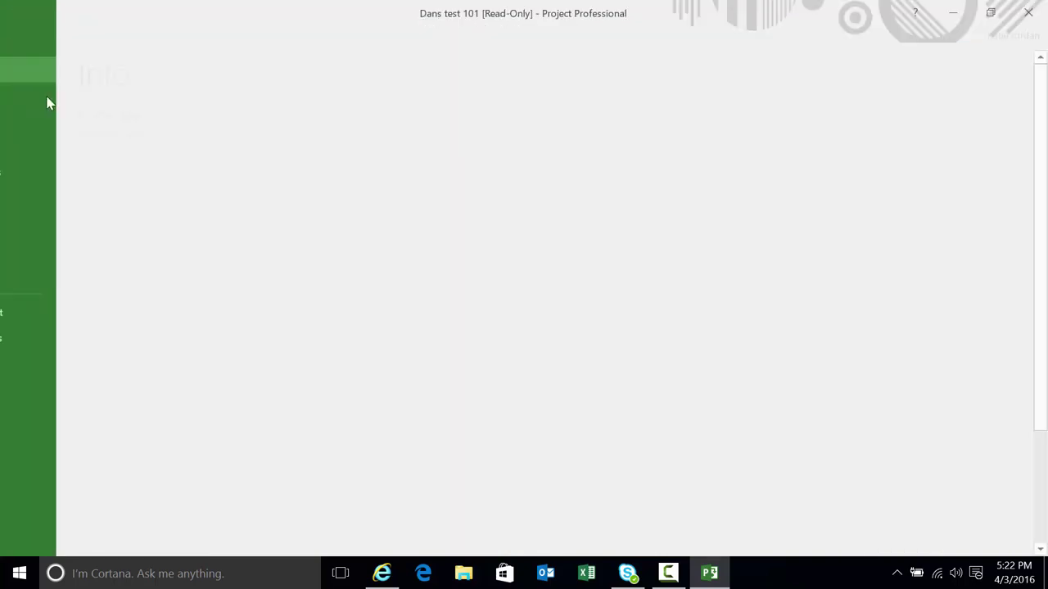
{"action": "left_click", "coordinate": [54, 270]}
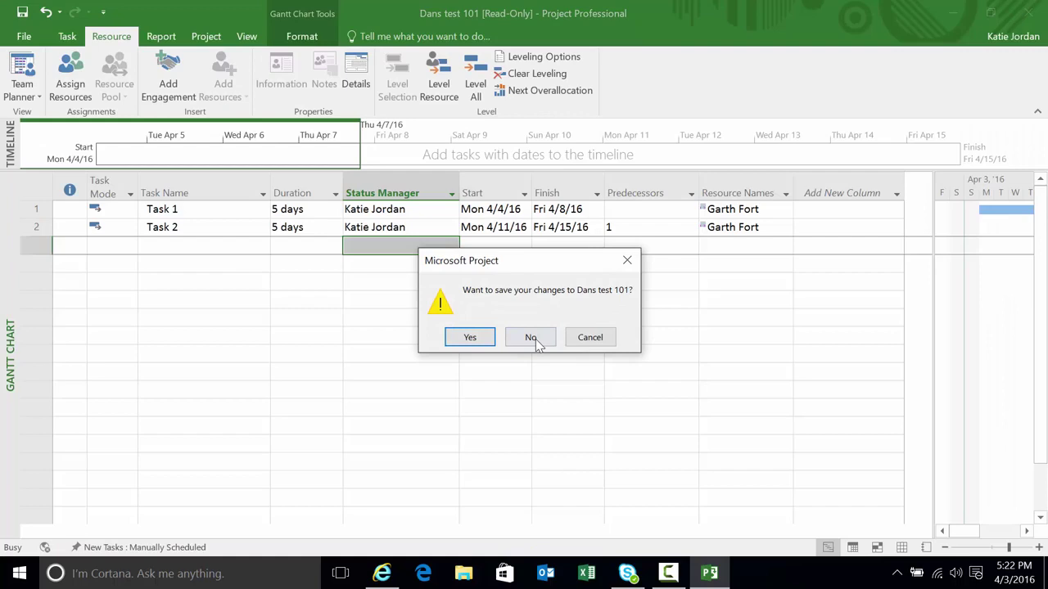
{"action": "left_click", "coordinate": [532, 337]}
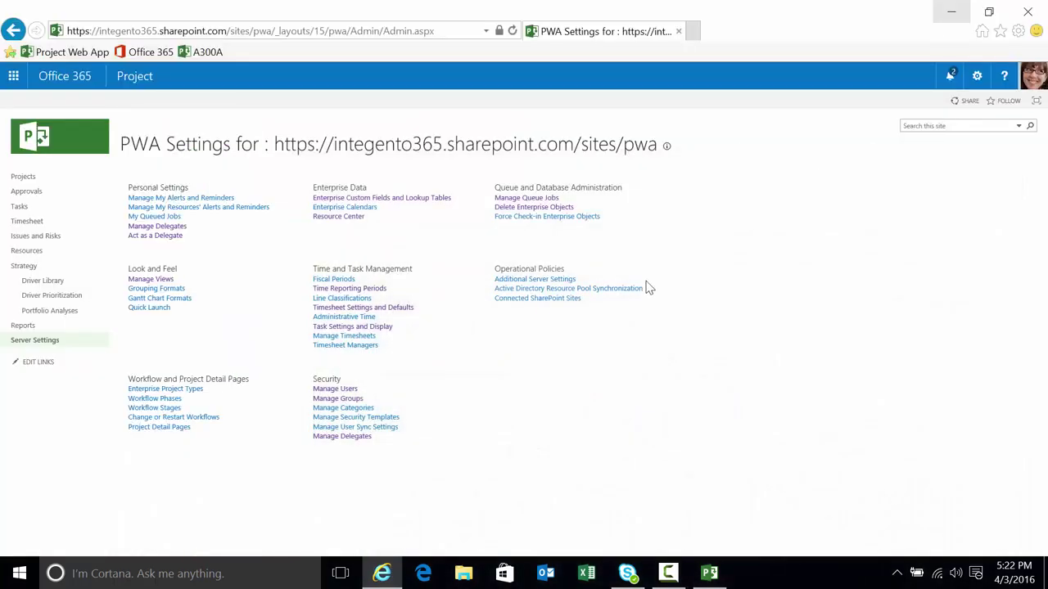
Step: Start a delegate session for the delegated user and highlight the 'currently acting as delegate' banner
{"action": "left_click", "coordinate": [154, 238]}
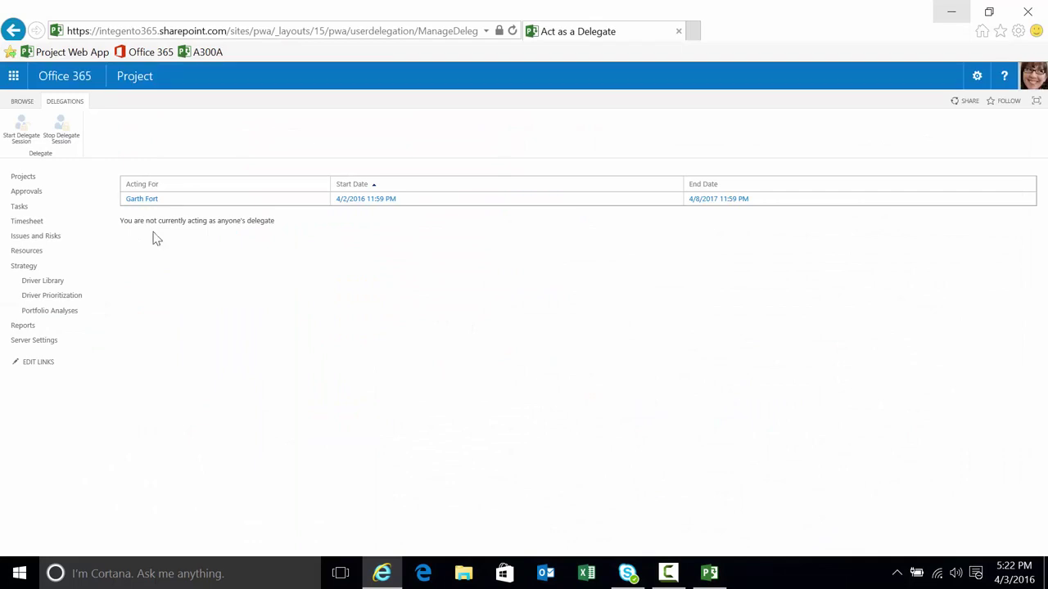
{"action": "left_click", "coordinate": [184, 203]}
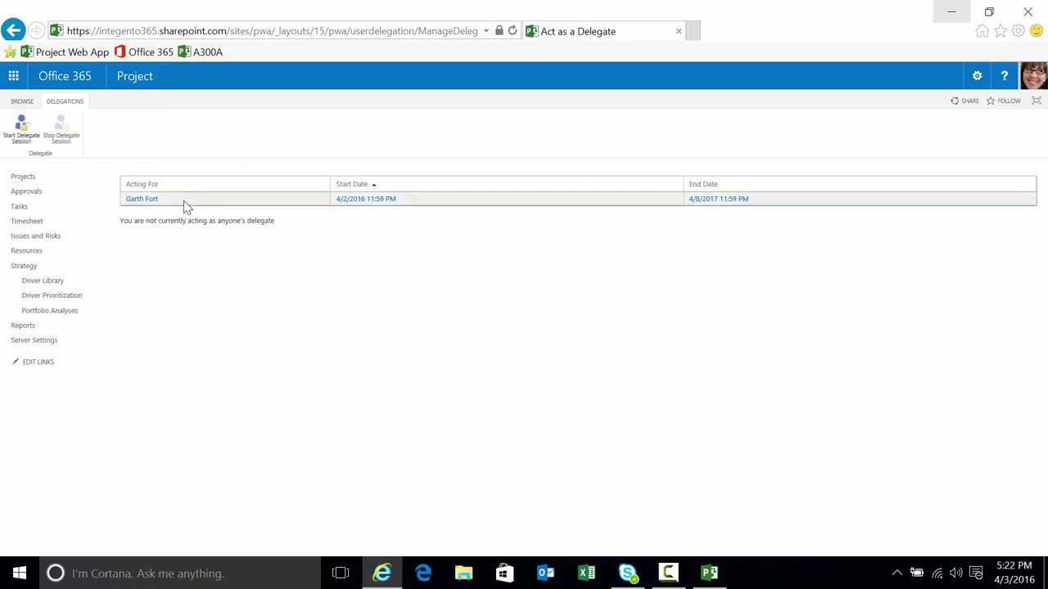
{"action": "left_click", "coordinate": [36, 138]}
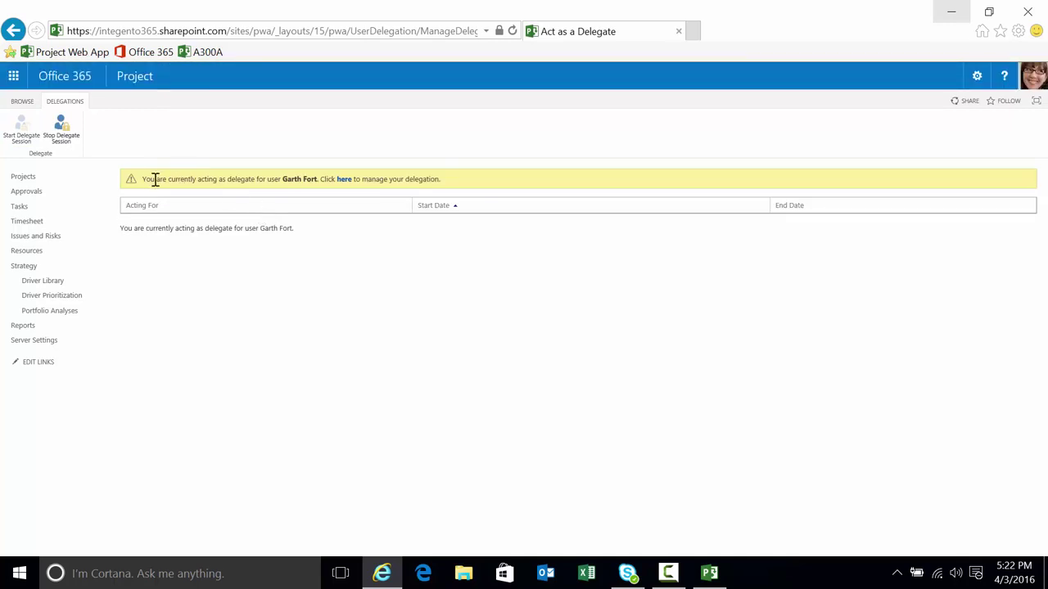
{"action": "left_click_drag", "start_coordinate": [154, 179], "coordinate": [287, 178]}
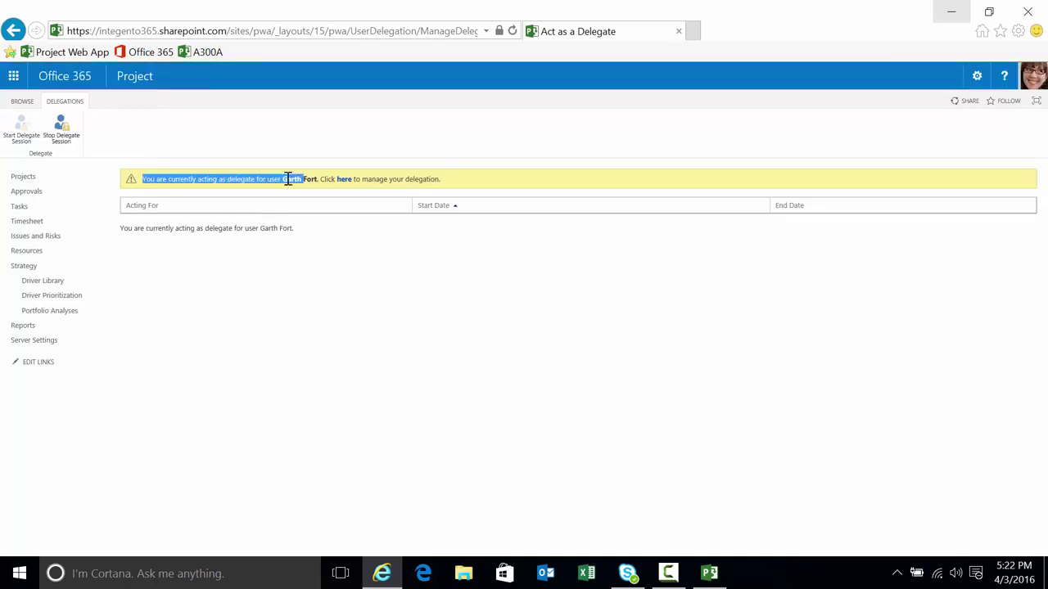
{"action": "left_click", "coordinate": [484, 187]}
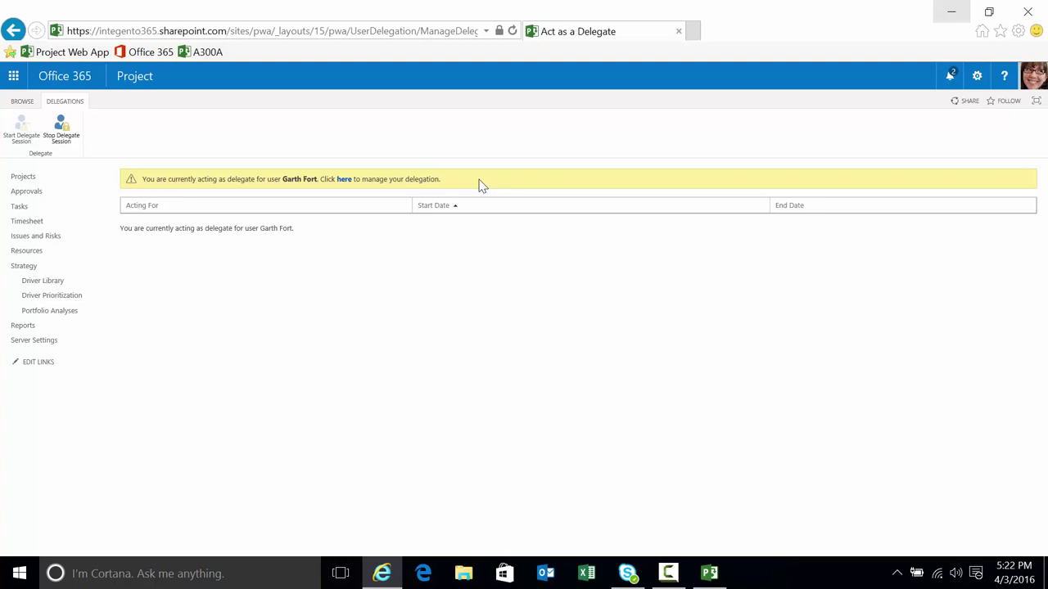
{"action": "left_click_drag", "start_coordinate": [167, 178], "coordinate": [271, 178]}
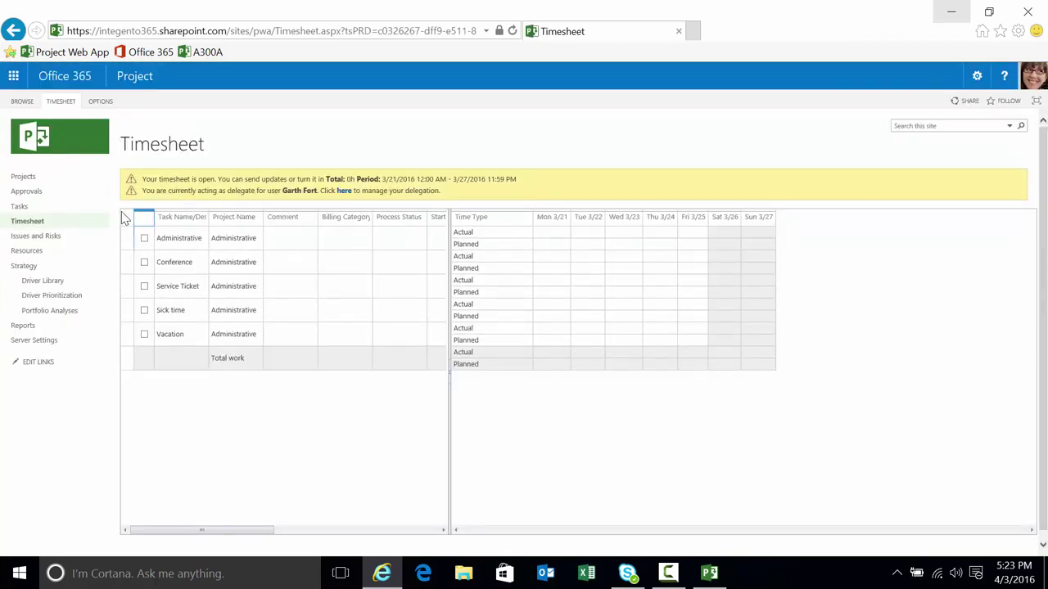
Step: Move the timesheet forward to the 4/4–4/10/2016 period and select a timesheet line
{"action": "left_click", "coordinate": [121, 146]}
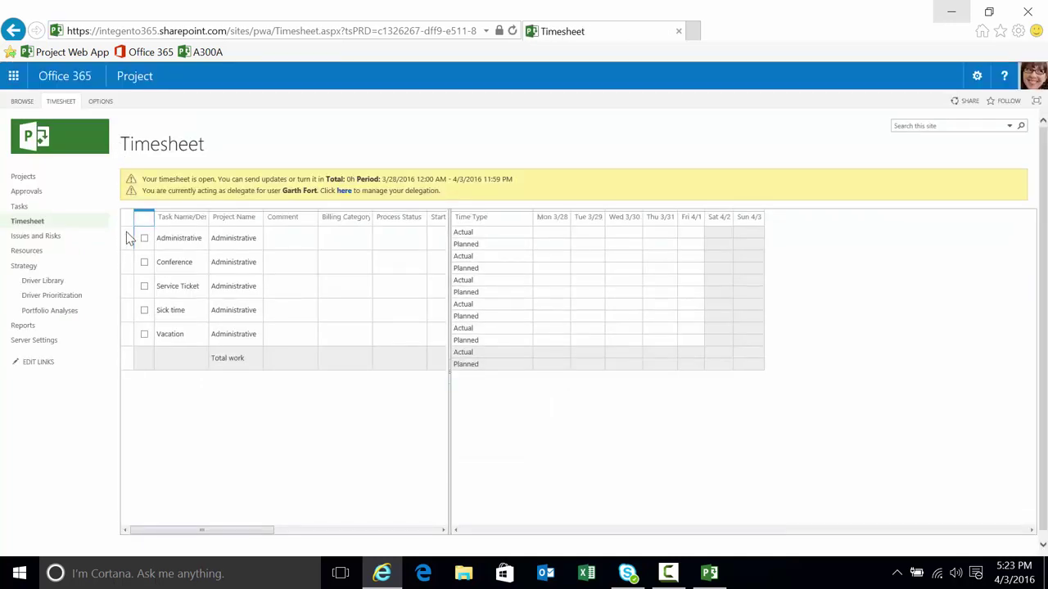
{"action": "left_click", "coordinate": [126, 234]}
{"action": "left_click", "coordinate": [114, 140]}
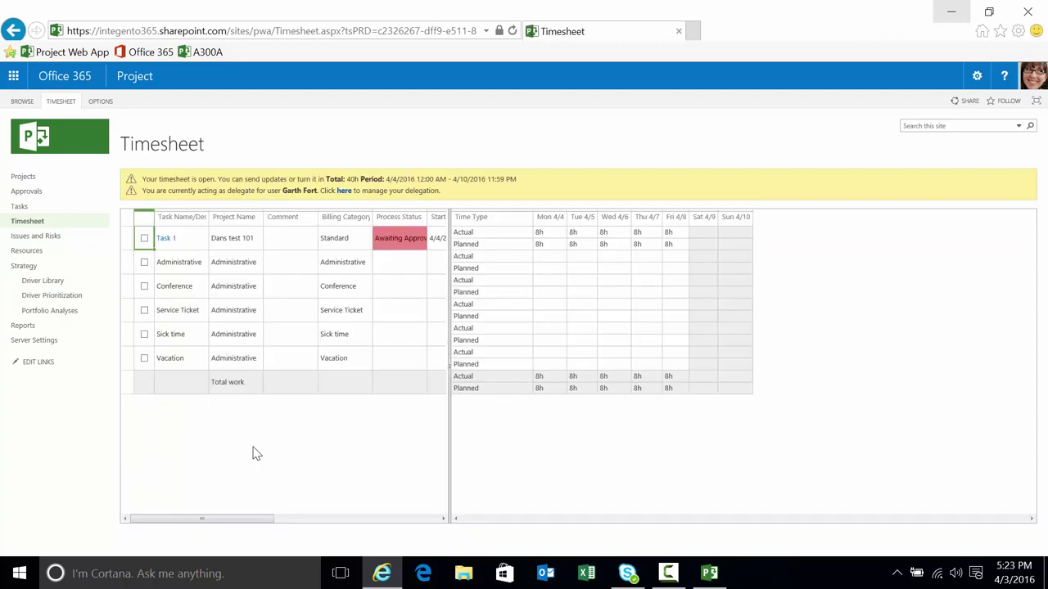
{"action": "left_click", "coordinate": [135, 262]}
Step: Clear Task 1's actual hours to 0h for Mon 4/4 through Fri 4/8
{"action": "left_click", "coordinate": [551, 233]}
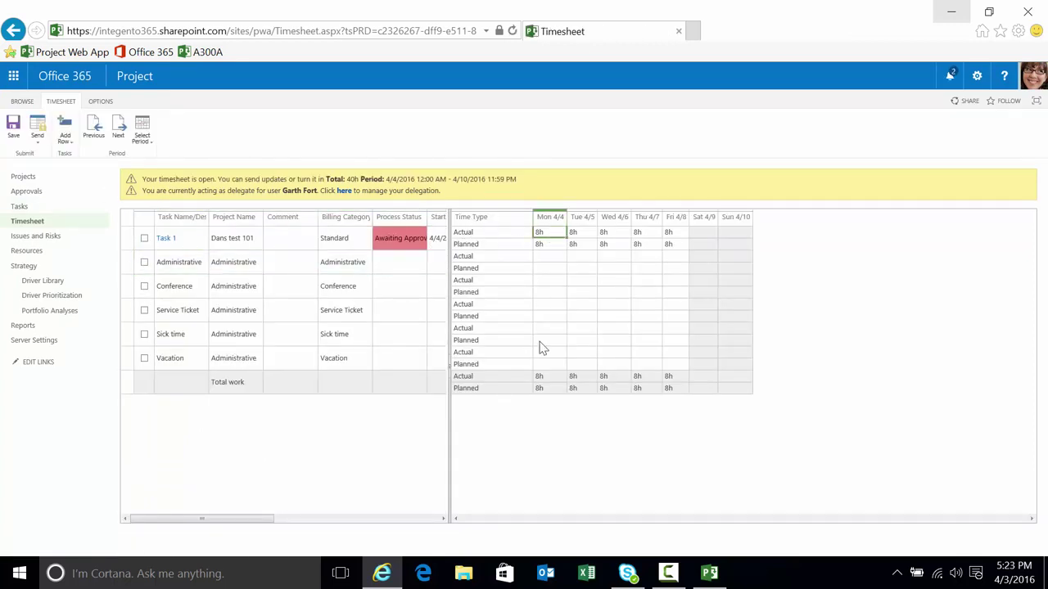
{"action": "type", "text": "0"}
{"action": "key", "text": "Tab"}
{"action": "type", "text": "0"}
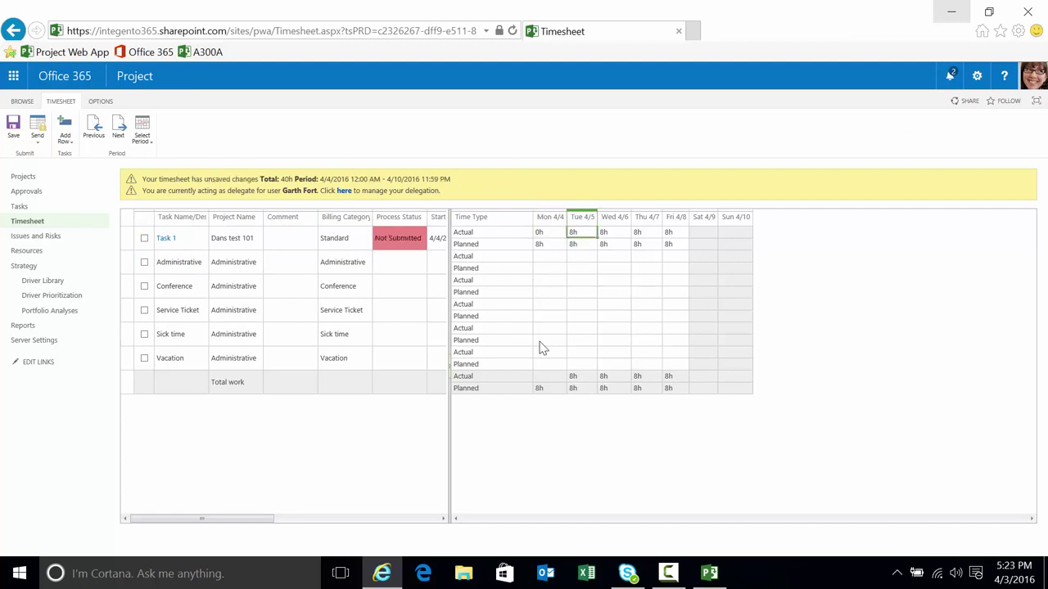
{"action": "key", "text": "Tab"}
{"action": "type", "text": "0"}
{"action": "key", "text": "Tab"}
{"action": "type", "text": "0\t0"}
{"action": "key", "text": "shift+Tab"}
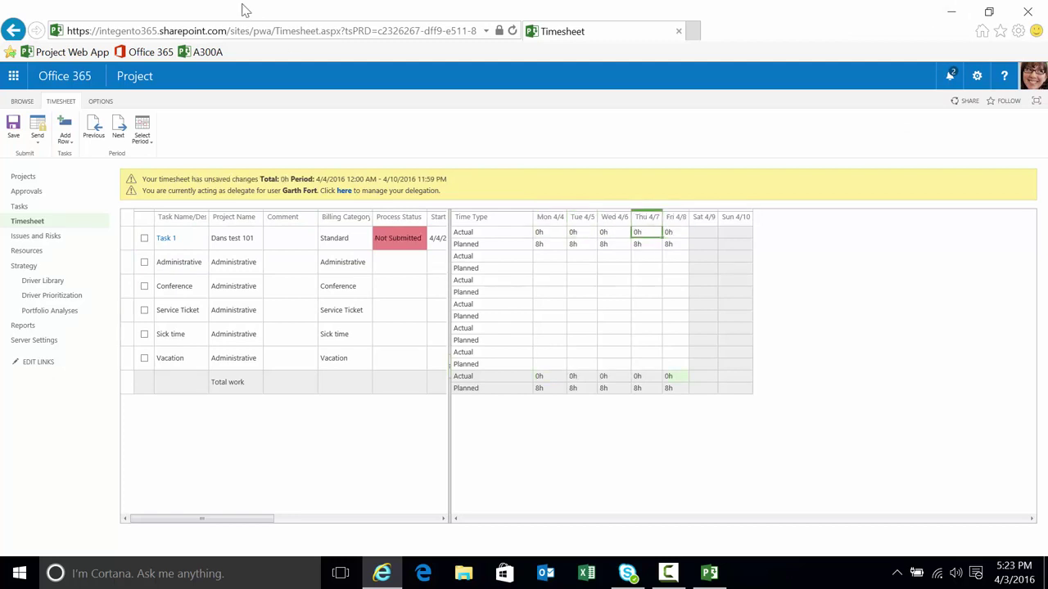
Step: Enter 8h actuals for each day Mon 4/4 to Fri 4/8 on Task 1, totalling 40h
{"action": "left_click", "coordinate": [544, 233]}
{"action": "type", "text": "8"}
{"action": "key", "text": "Tab"}
{"action": "type", "text": "8"}
{"action": "key", "text": "Tab"}
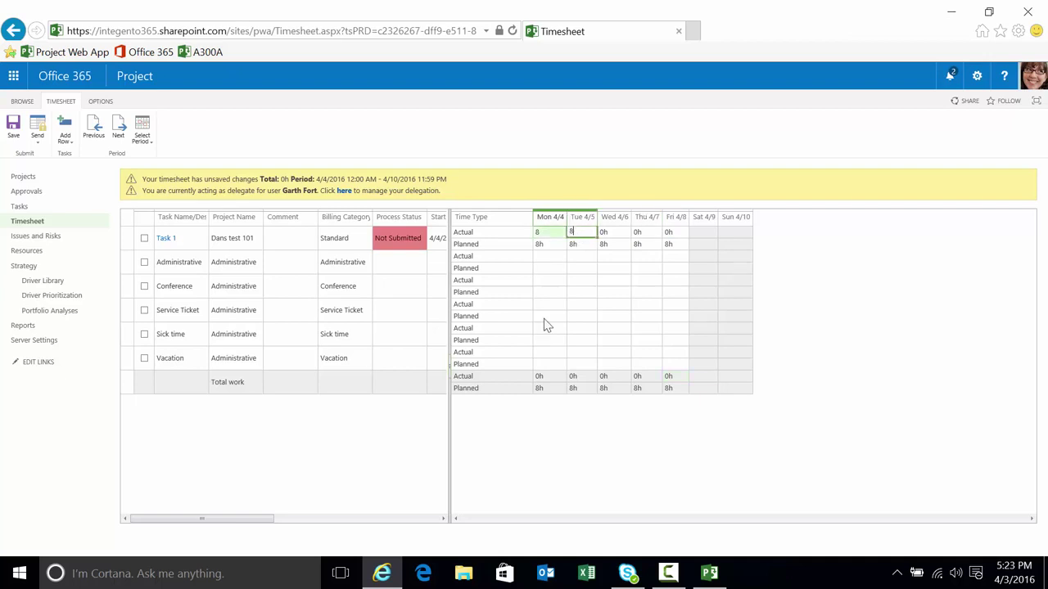
{"action": "type", "text": "8"}
{"action": "key", "text": "Tab"}
{"action": "type", "text": "8"}
{"action": "key", "text": "Tab"}
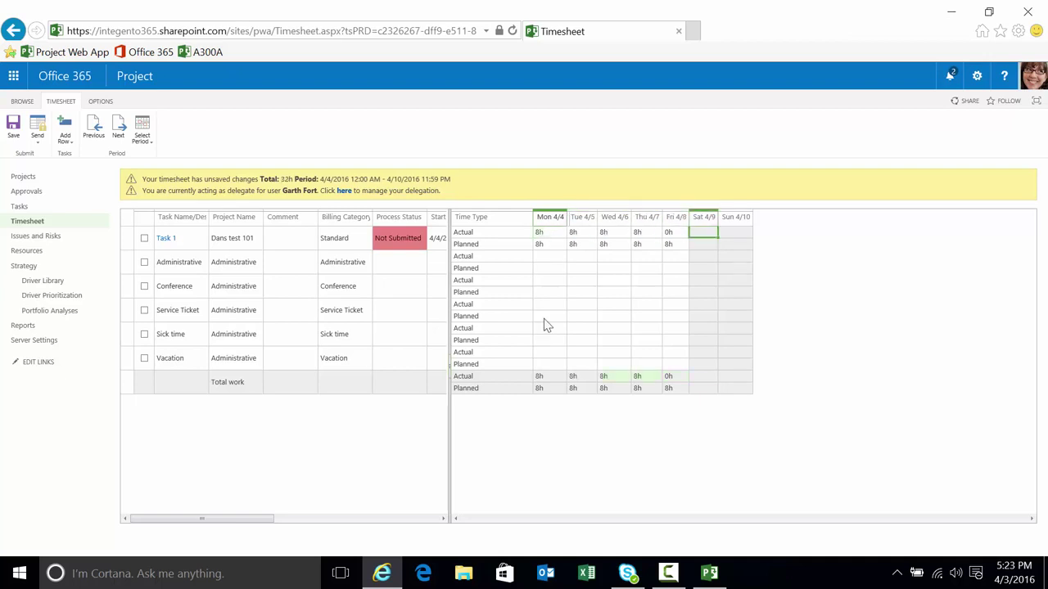
{"action": "type", "text": "8"}
{"action": "key", "text": "shift+Tab"}
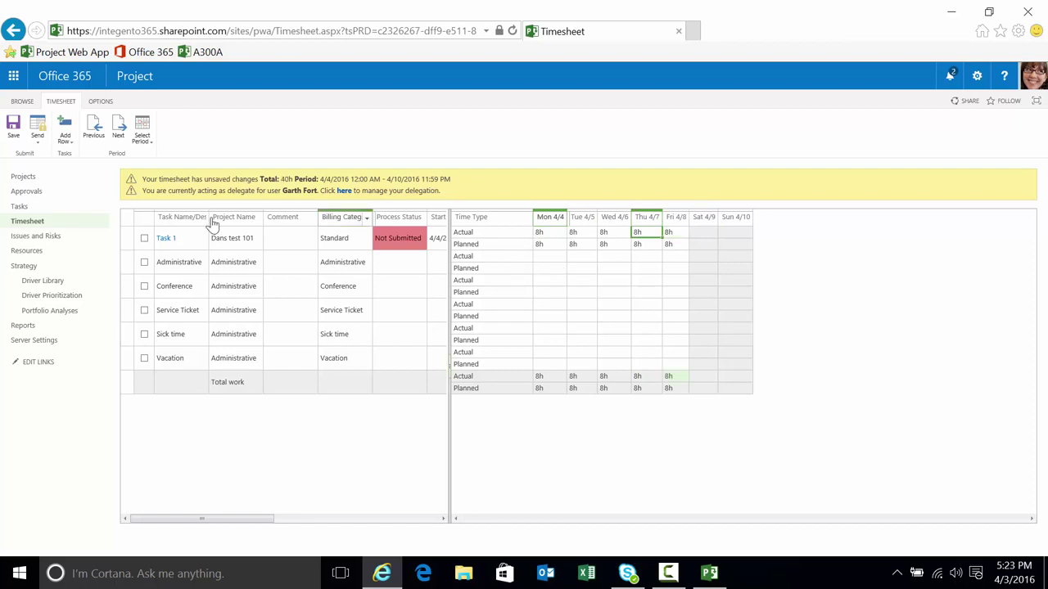
{"action": "left_click", "coordinate": [132, 238]}
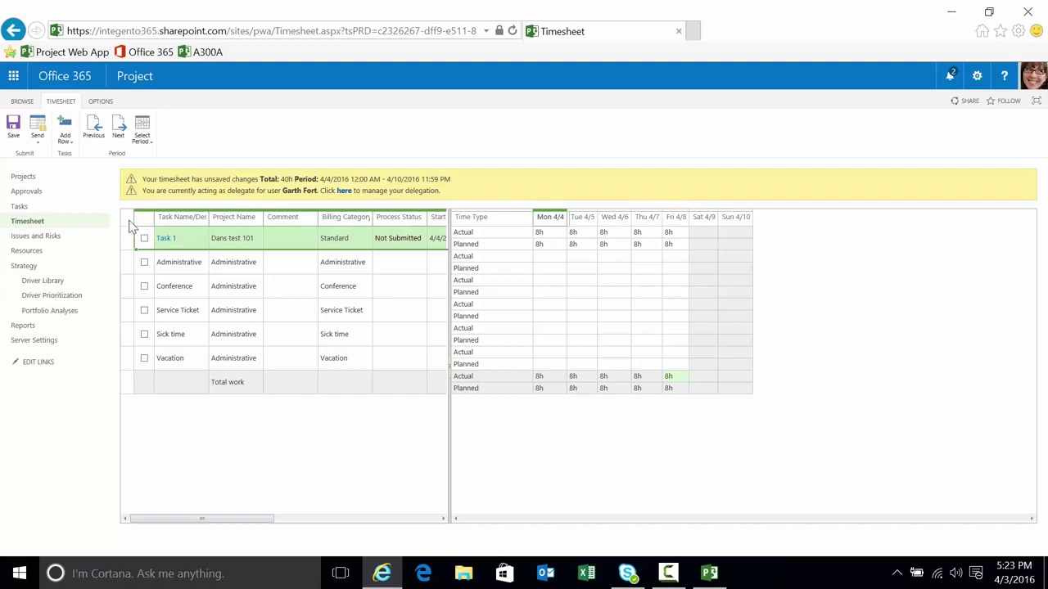
Step: Hide the Planned hour rows on the timesheet via the Options tab
{"action": "left_click", "coordinate": [100, 101]}
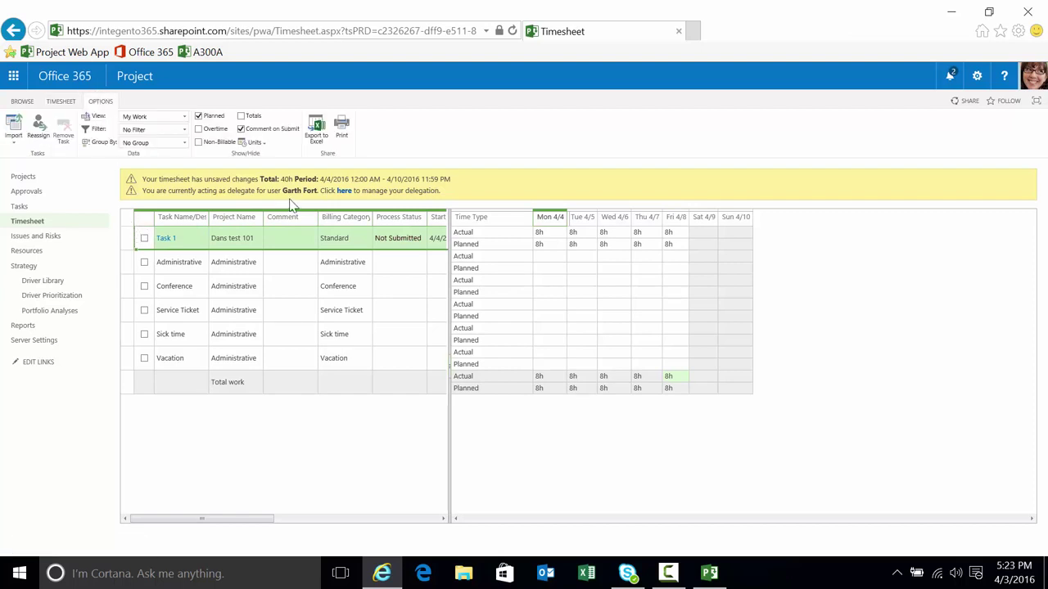
{"action": "left_click", "coordinate": [198, 116]}
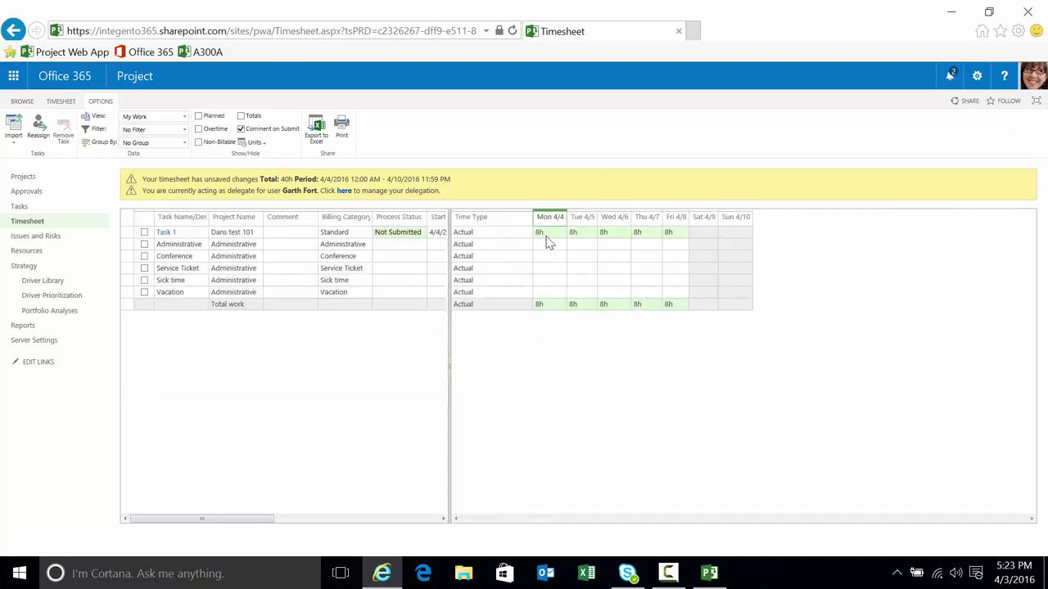
{"action": "left_click", "coordinate": [547, 236]}
Step: Send progress for all tasks and confirm, putting Task 1's 40h in Awaiting Approval
{"action": "left_click", "coordinate": [61, 102]}
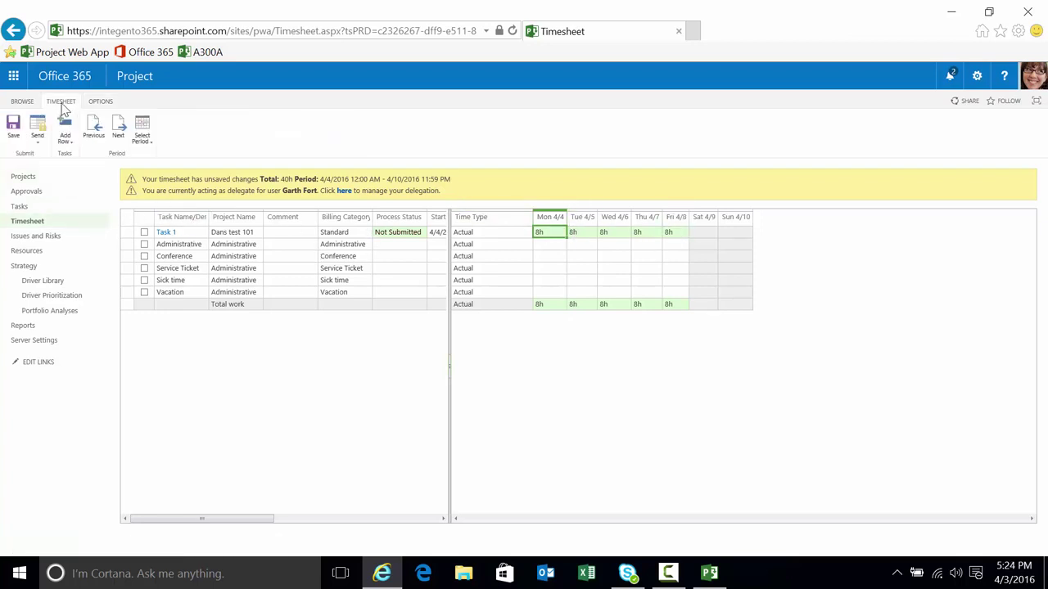
{"action": "left_click", "coordinate": [38, 133]}
{"action": "left_click", "coordinate": [50, 203]}
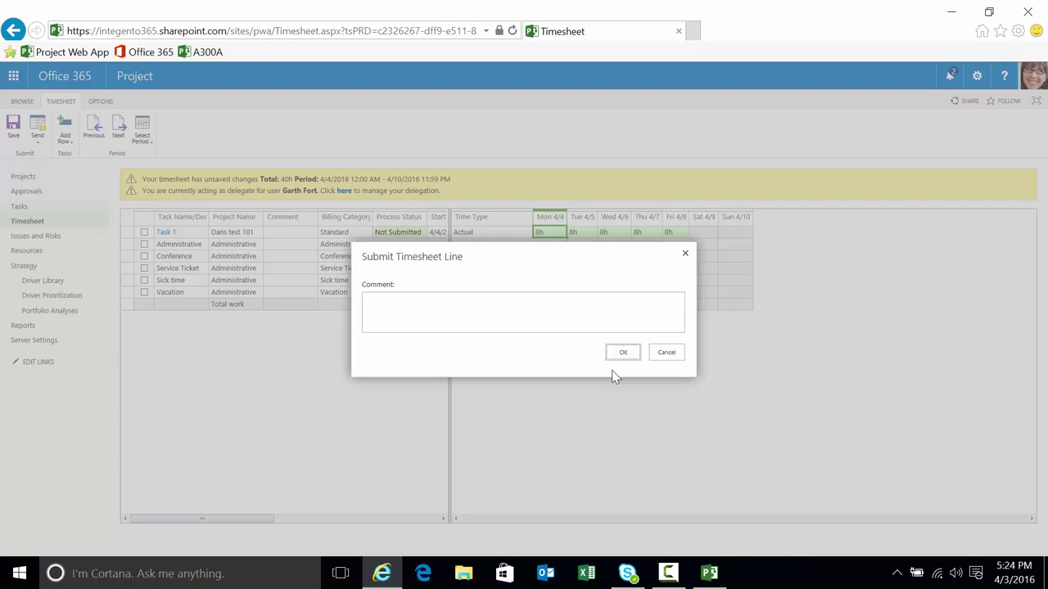
{"action": "left_click", "coordinate": [622, 353]}
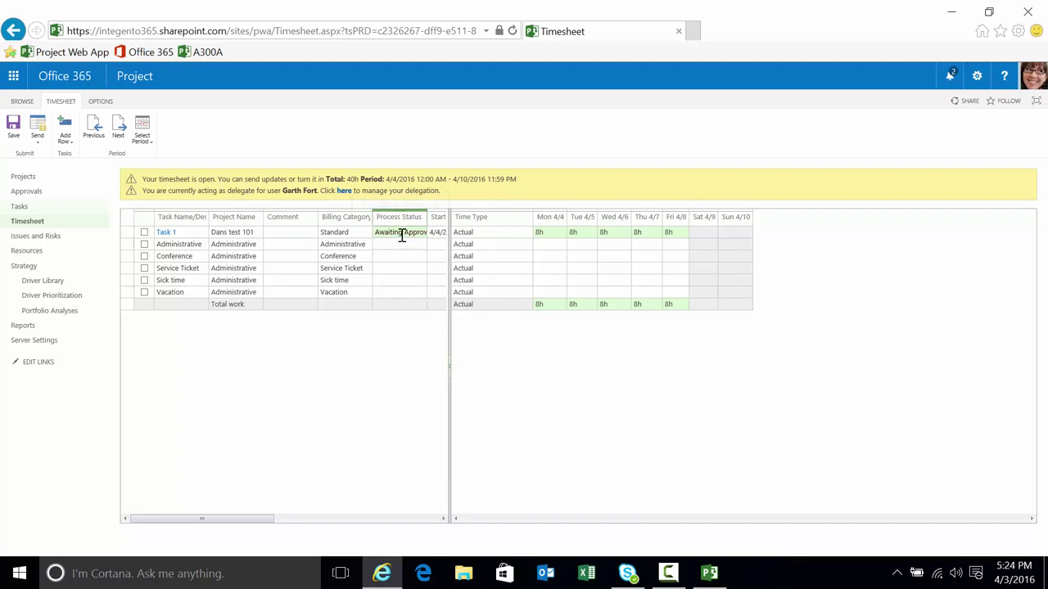
Step: End the delegate session and go back to the PWA Home page showing 1 pending approval
{"action": "left_click", "coordinate": [343, 192]}
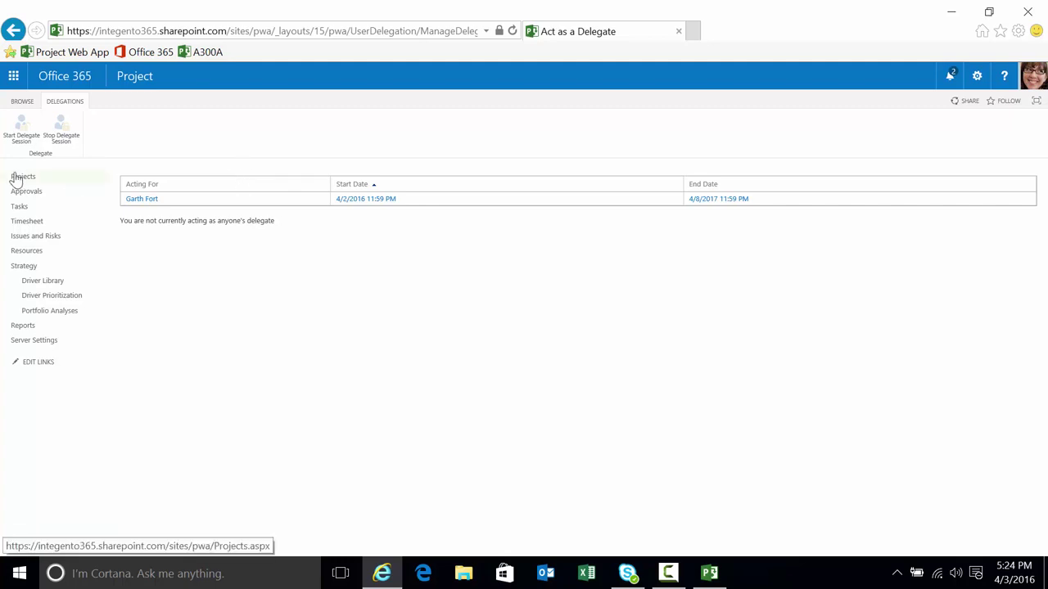
{"action": "left_click", "coordinate": [139, 80]}
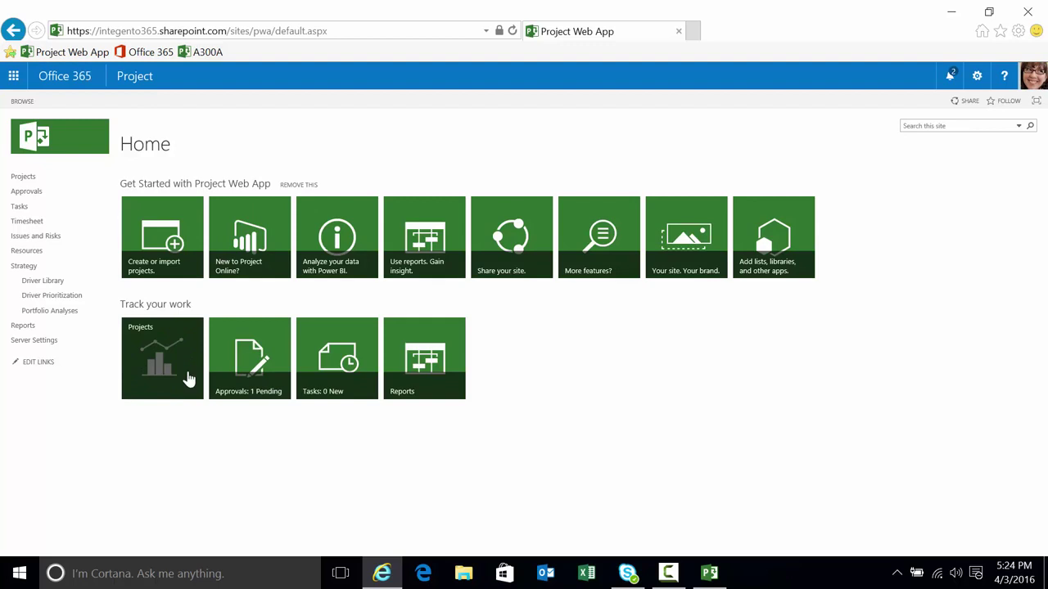
Step: Open Approvals and inspect Task 1's Dans test 101 update: 40h total and 4/4/2016 hours
{"action": "left_click", "coordinate": [253, 357]}
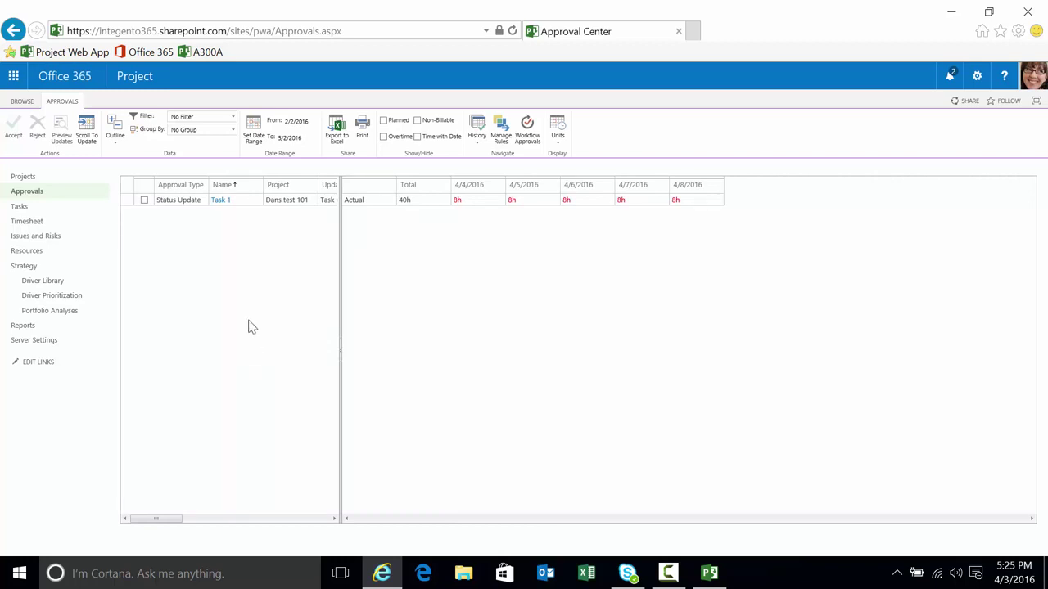
{"action": "left_click", "coordinate": [249, 204]}
{"action": "left_click", "coordinate": [272, 201]}
{"action": "left_click", "coordinate": [425, 204]}
{"action": "left_click", "coordinate": [473, 202]}
{"action": "left_click_drag", "start_coordinate": [340, 234], "coordinate": [458, 242]}
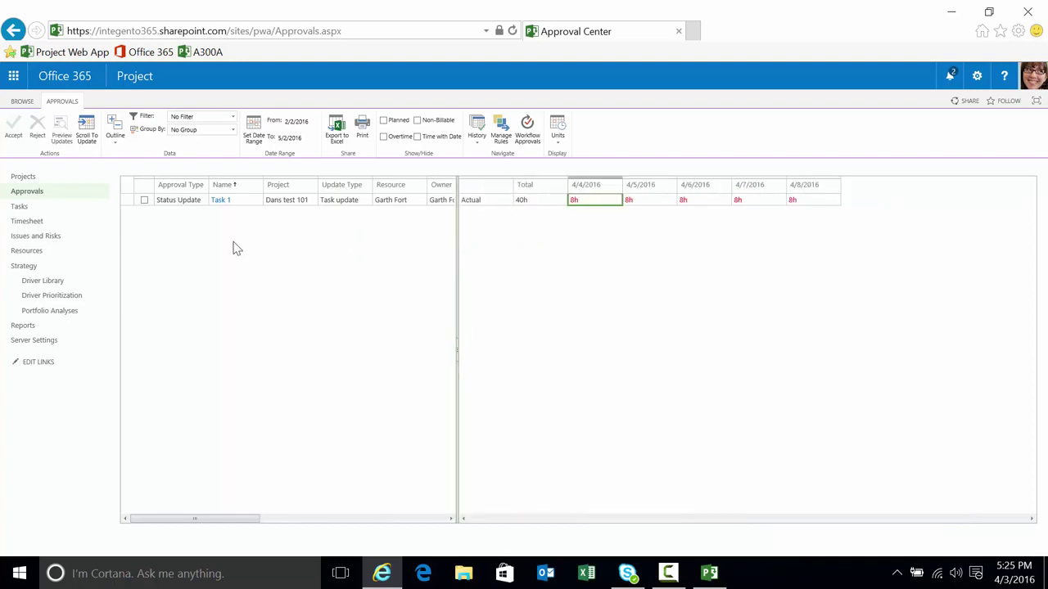
Step: Select Task 1's 40h status update, Accept it and confirm the approval
{"action": "left_click", "coordinate": [144, 201]}
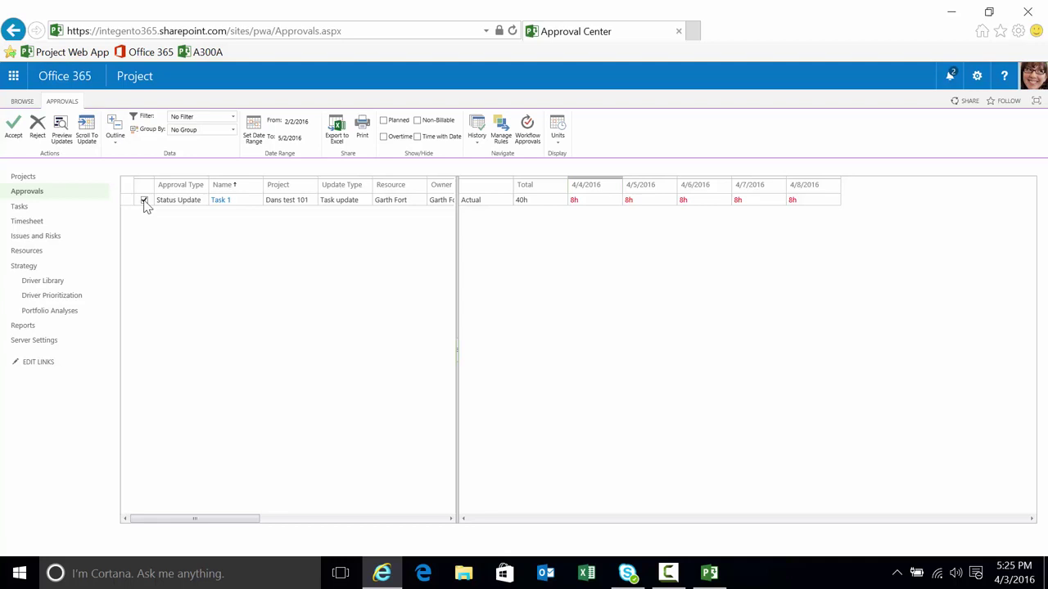
{"action": "left_click", "coordinate": [13, 129]}
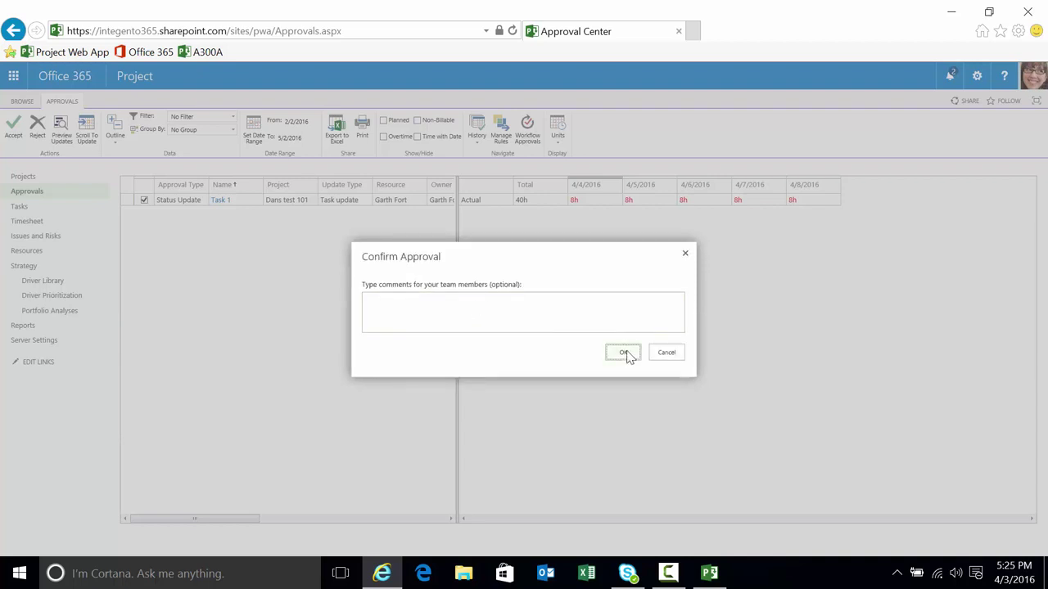
{"action": "left_click", "coordinate": [625, 353]}
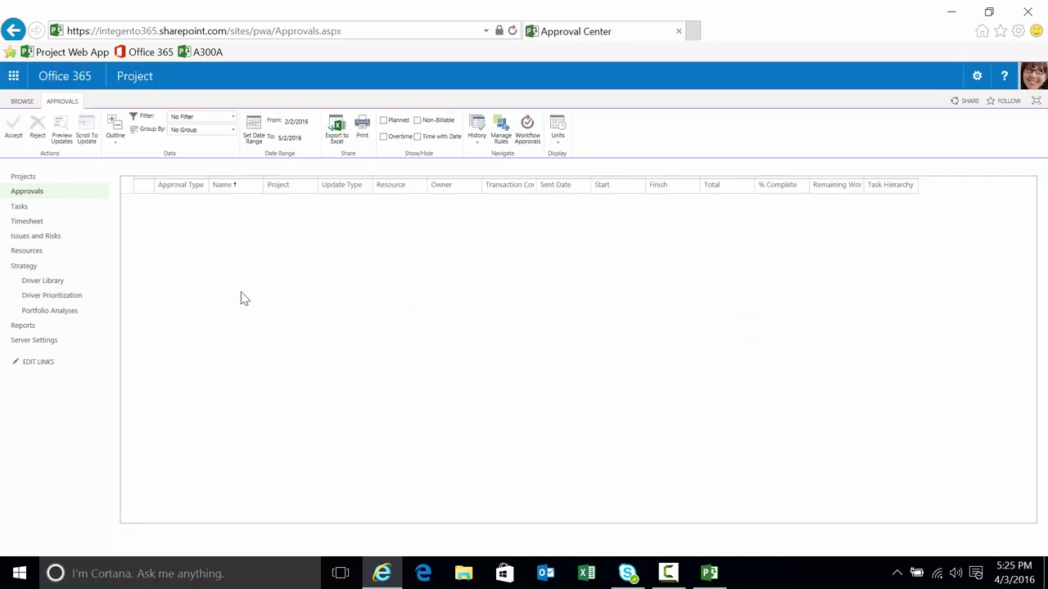
Step: Return to the PWA Home page, where Approvals now reads 0 Pending
{"action": "left_click", "coordinate": [129, 77]}
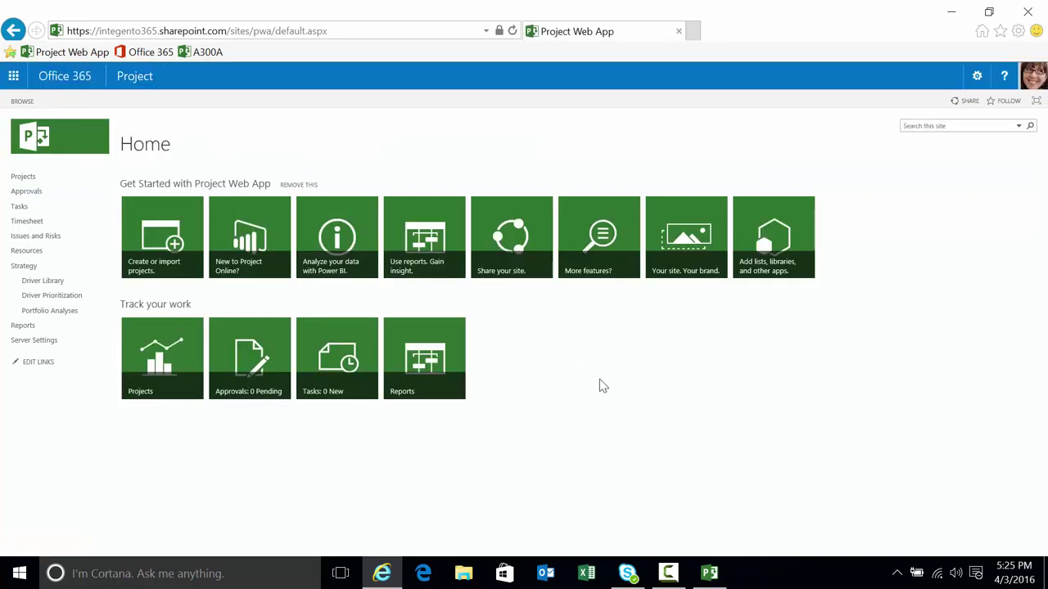